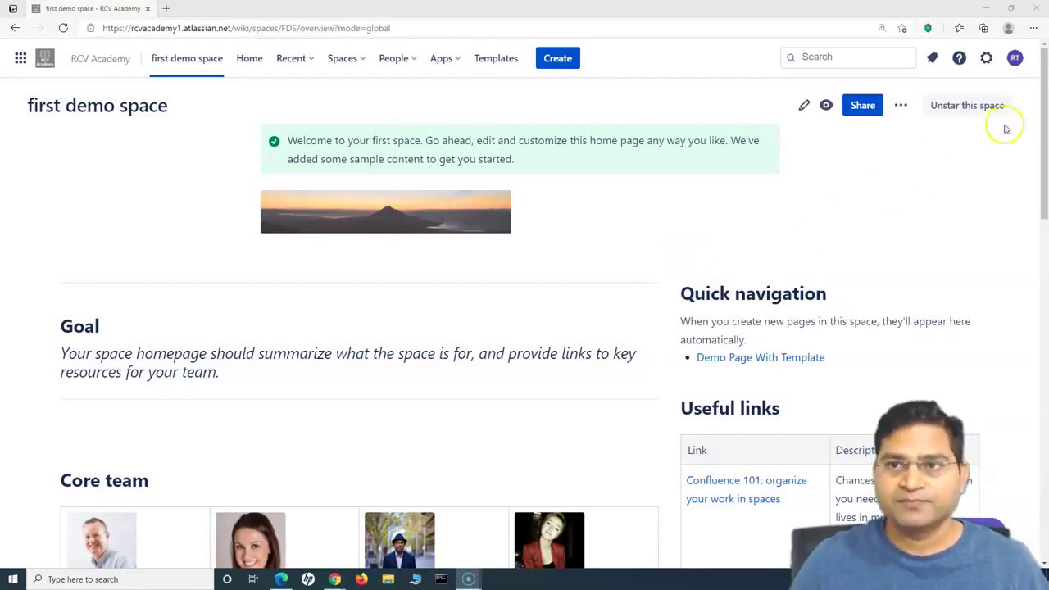
Step: Open Confluence's settings, launch User management in a new Administration tab, and return to General Configuration
{"action": "left_click", "coordinate": [990, 59]}
{"action": "left_click", "coordinate": [989, 59]}
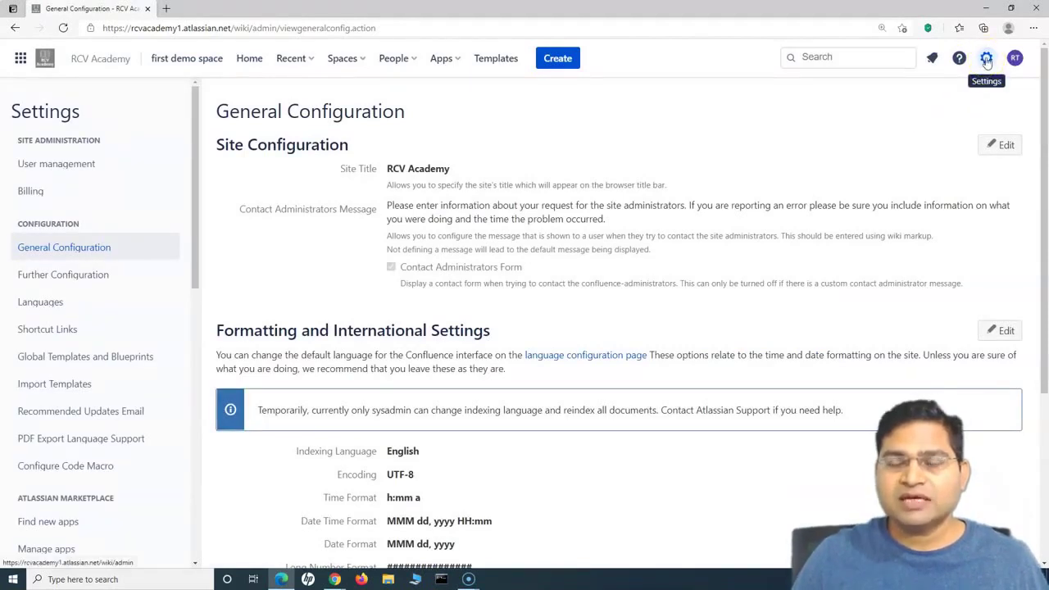
{"action": "left_click", "coordinate": [52, 165]}
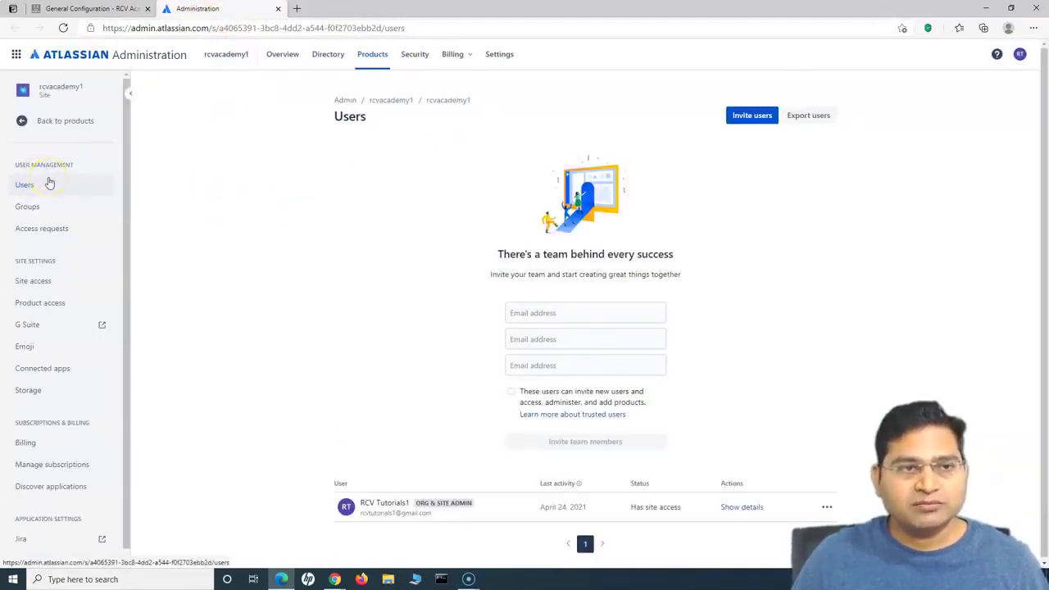
{"action": "key", "text": "ctrl+shift+Tab"}
{"action": "scroll", "coordinate": [104, 388], "scroll_direction": "down", "scroll_amount": 5}
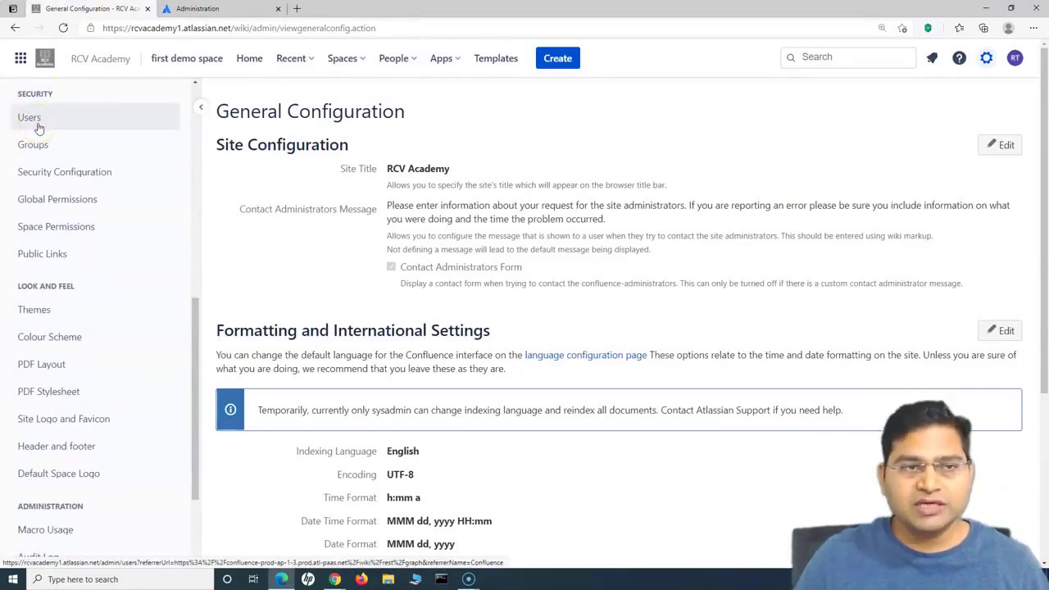
Step: Review the jira-administrators and site-admins group descriptions, then reach Confluence's Groups page from the admin home
{"action": "left_click", "coordinate": [36, 155]}
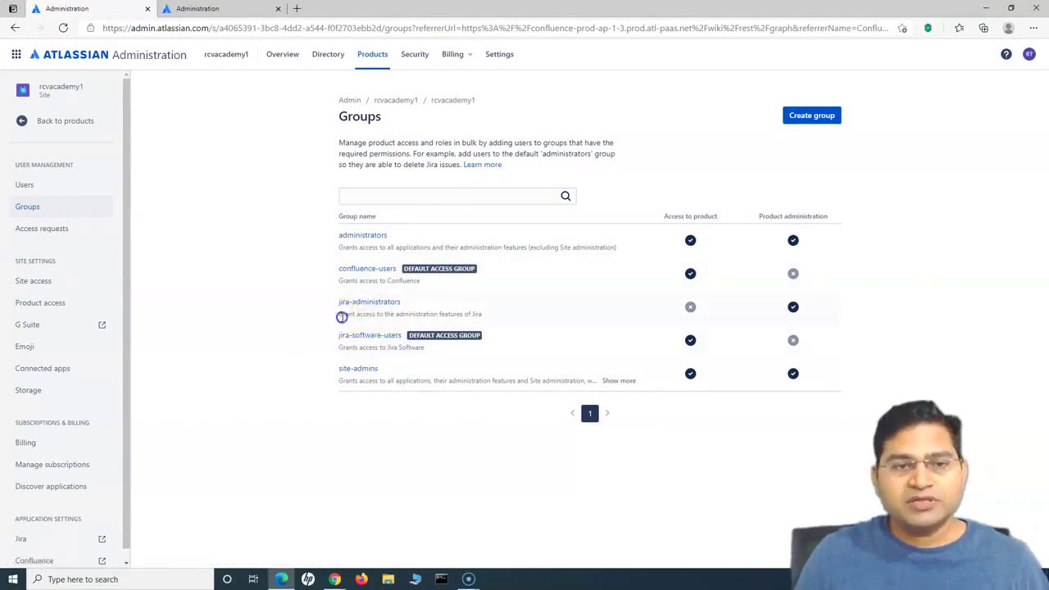
{"action": "left_click_drag", "start_coordinate": [342, 317], "coordinate": [410, 314]}
{"action": "left_click", "coordinate": [369, 318]}
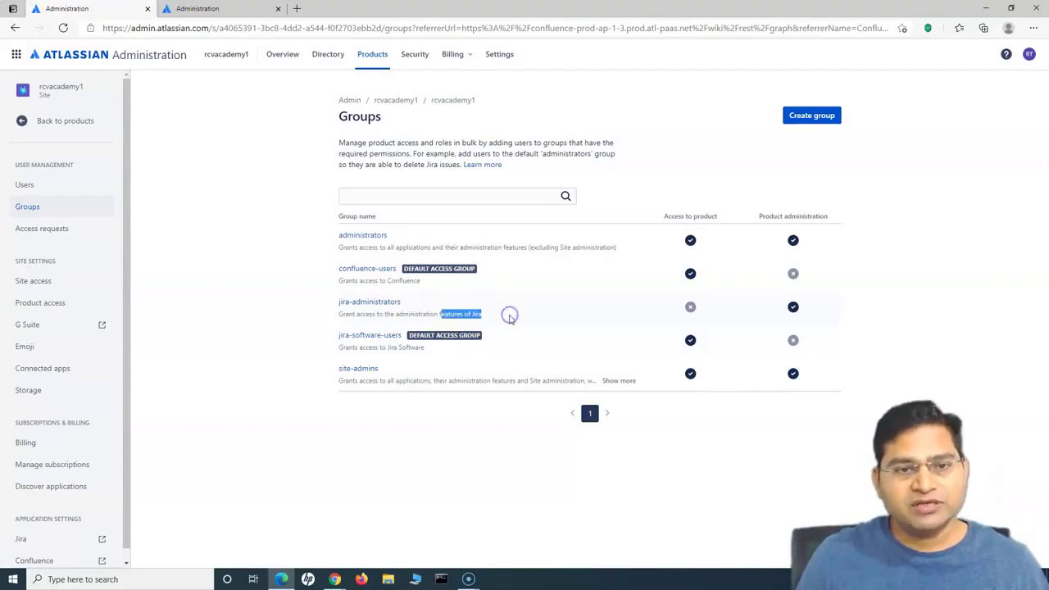
{"action": "left_click_drag", "start_coordinate": [340, 379], "coordinate": [434, 388]}
{"action": "left_click", "coordinate": [434, 441]}
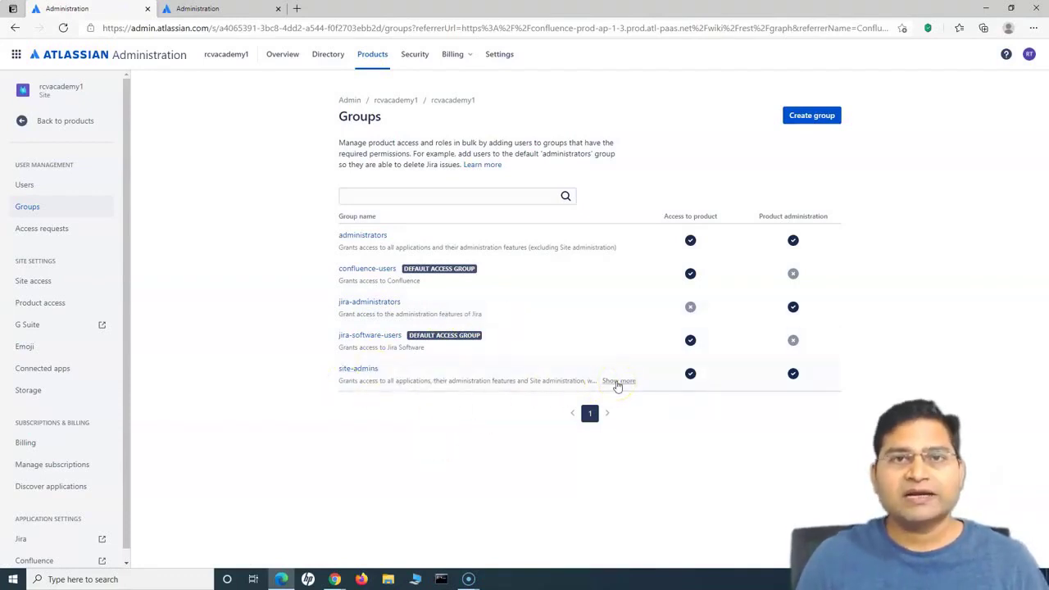
{"action": "left_click", "coordinate": [173, 63]}
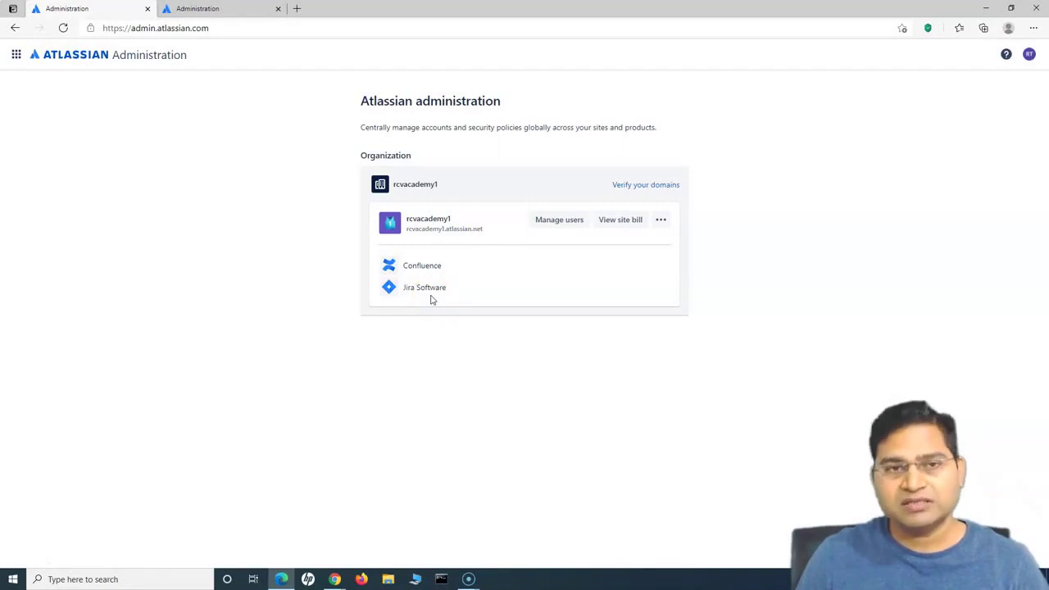
{"action": "left_click", "coordinate": [405, 265]}
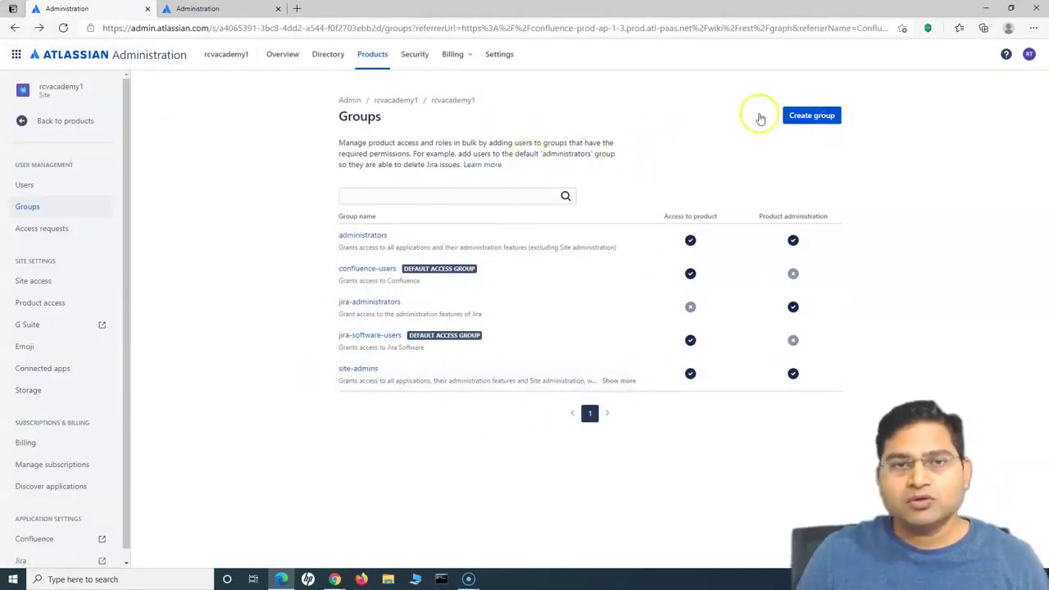
Step: Create group 'developers' with description 'This is developers group', choosing to add members next
{"action": "left_click", "coordinate": [821, 118]}
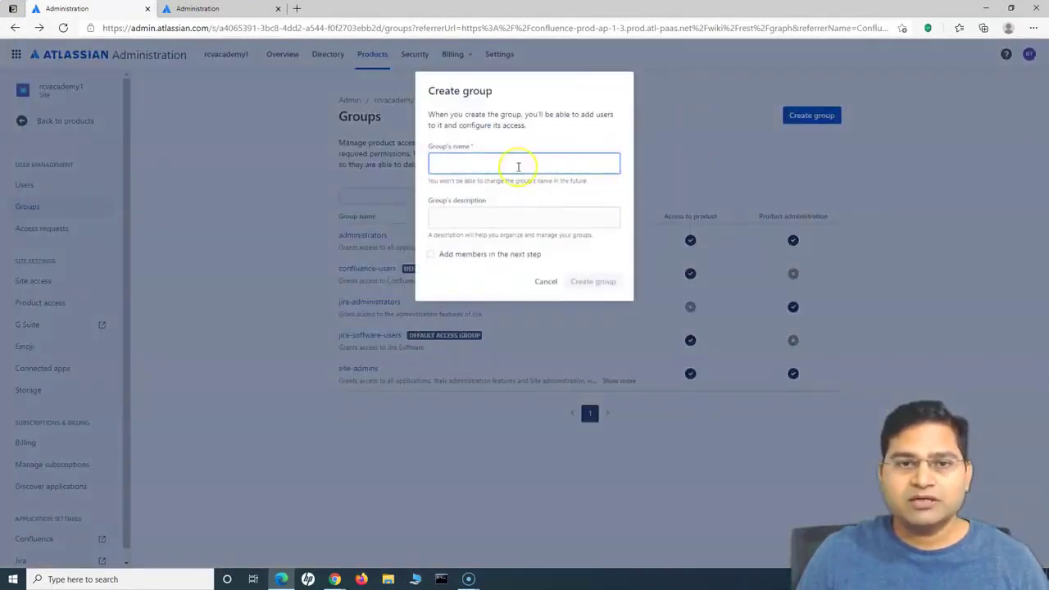
{"action": "type", "text": "developers"}
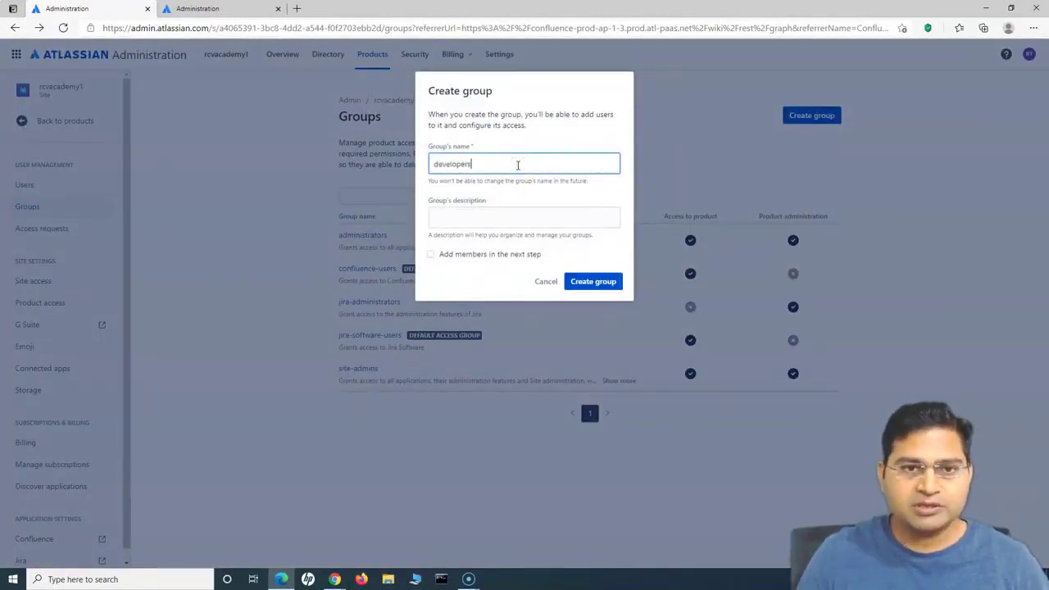
{"action": "left_click", "coordinate": [499, 213]}
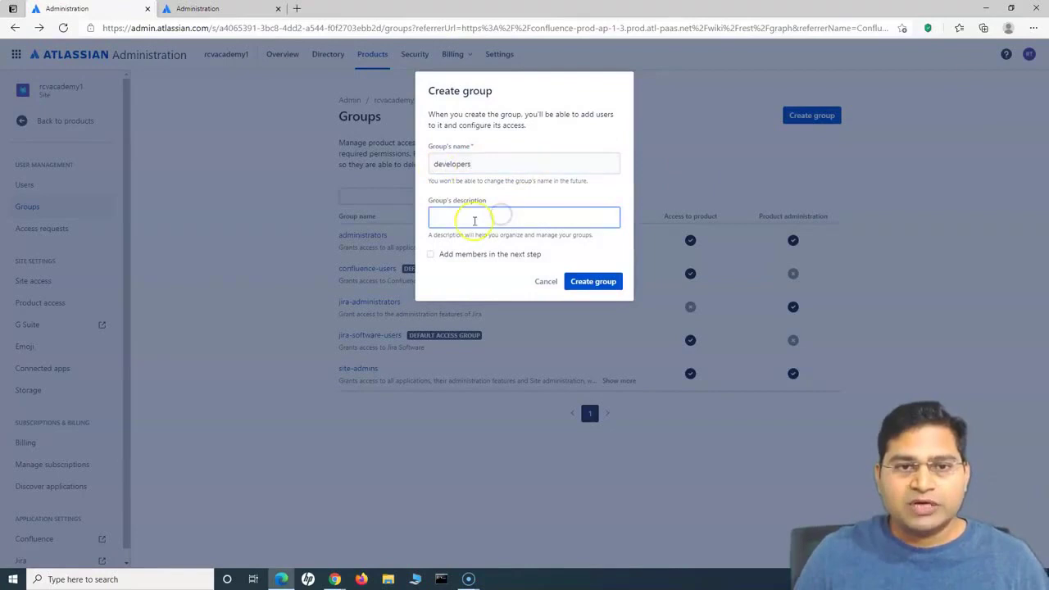
{"action": "type", "text": "This"}
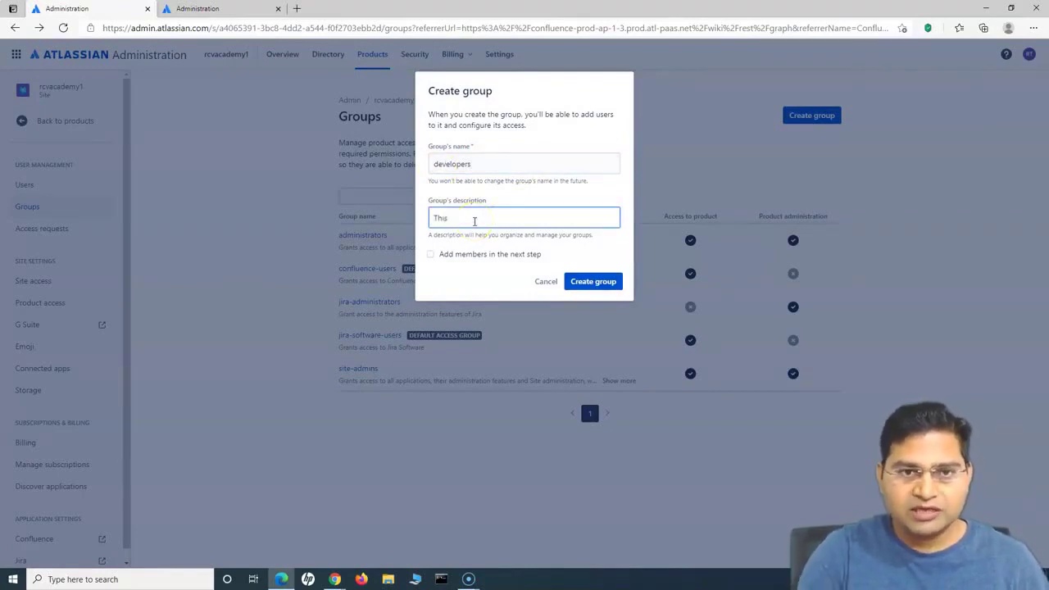
{"action": "type", "text": " is developers grou"}
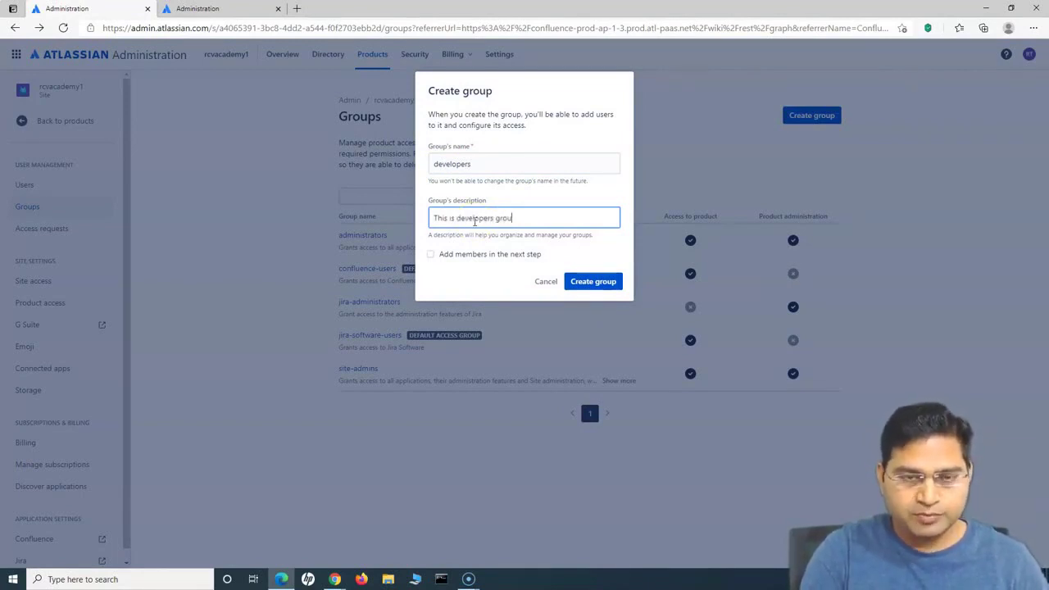
{"action": "type", "text": "p"}
{"action": "left_click", "coordinate": [432, 256]}
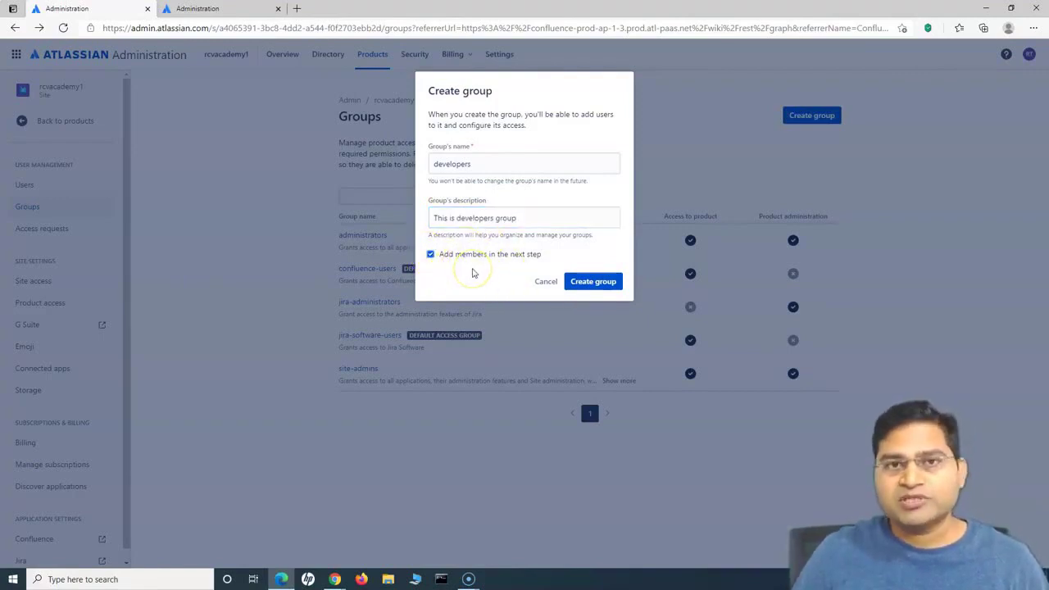
{"action": "left_click", "coordinate": [430, 255]}
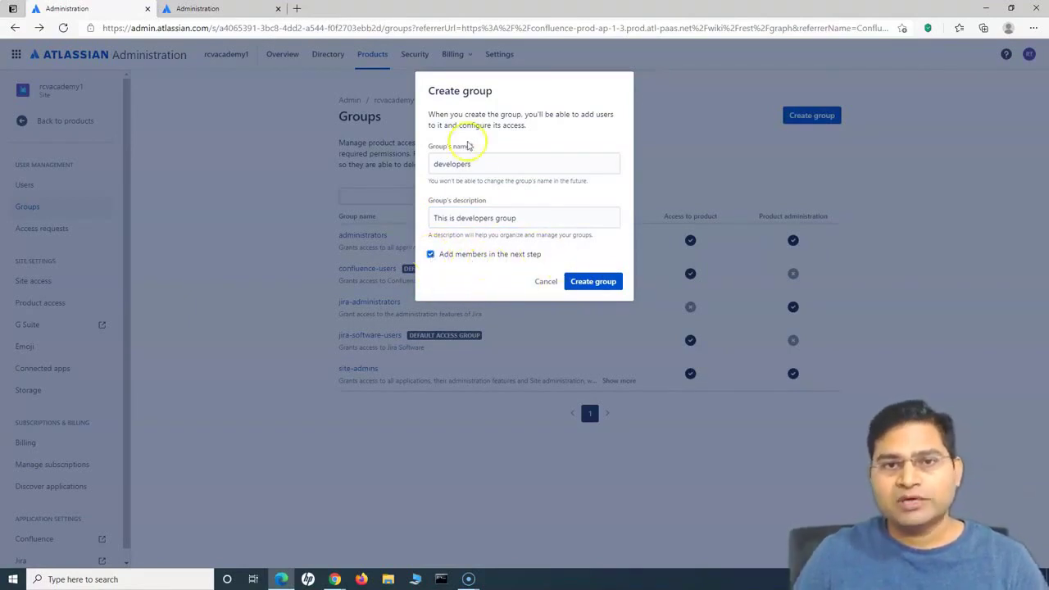
{"action": "left_click", "coordinate": [596, 284]}
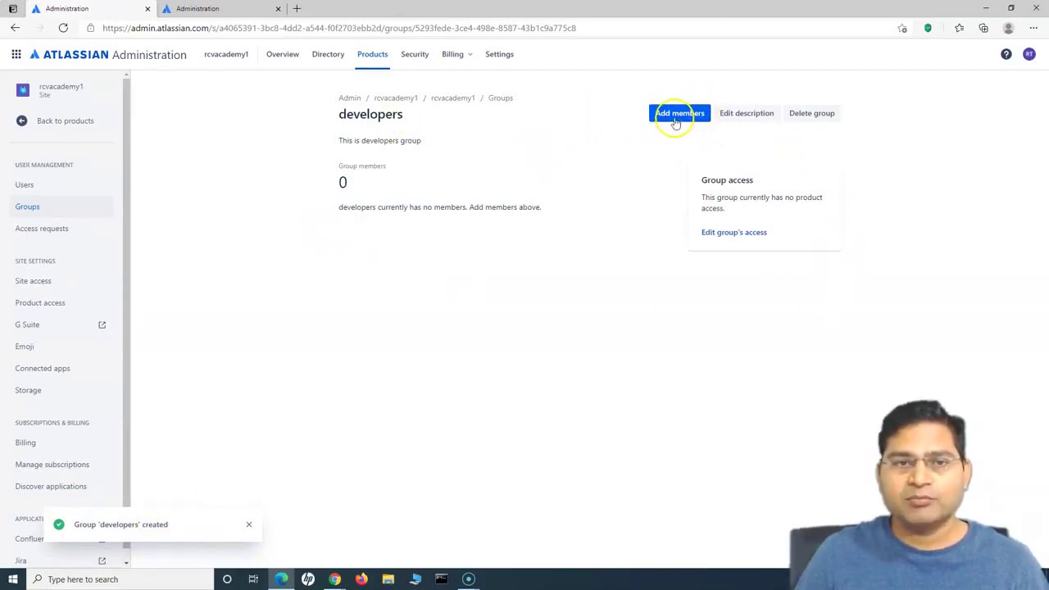
Step: Add the suggested user as the developers group's single member
{"action": "triple_click", "coordinate": [332, 167]}
{"action": "left_click", "coordinate": [430, 176]}
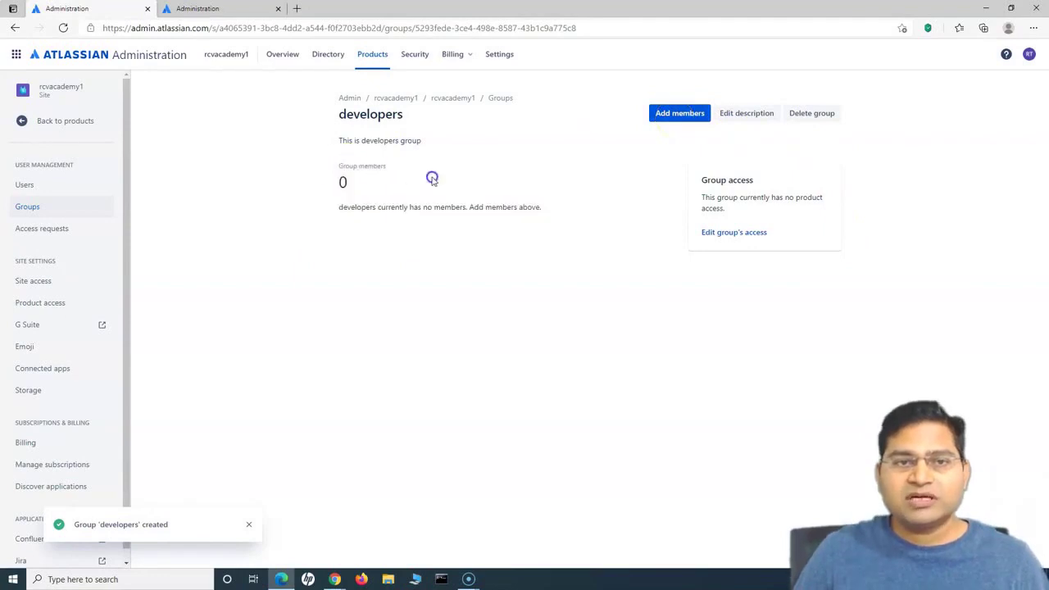
{"action": "left_click", "coordinate": [690, 118]}
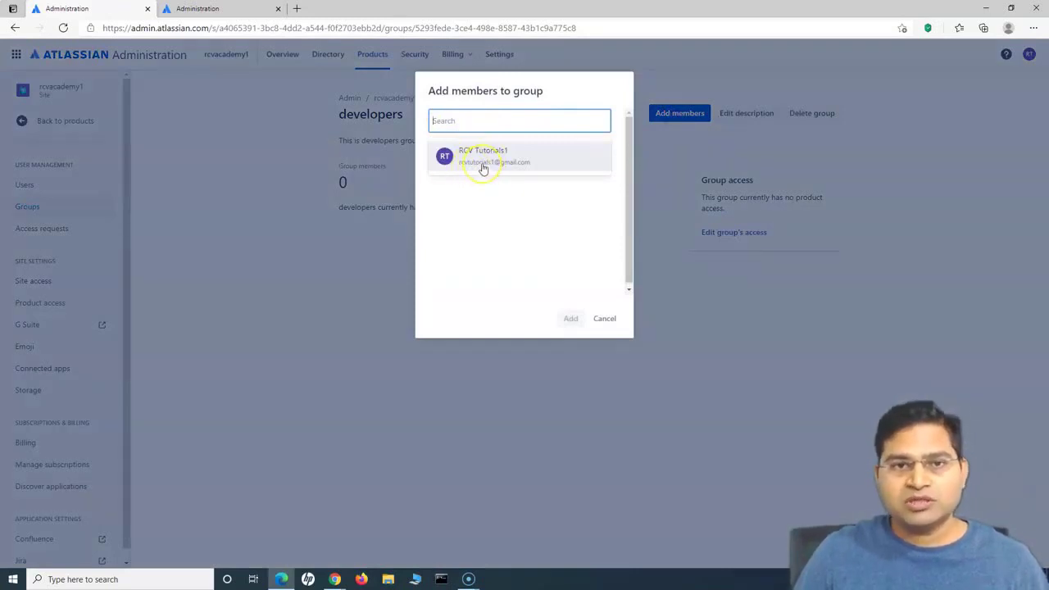
{"action": "left_click", "coordinate": [483, 162]}
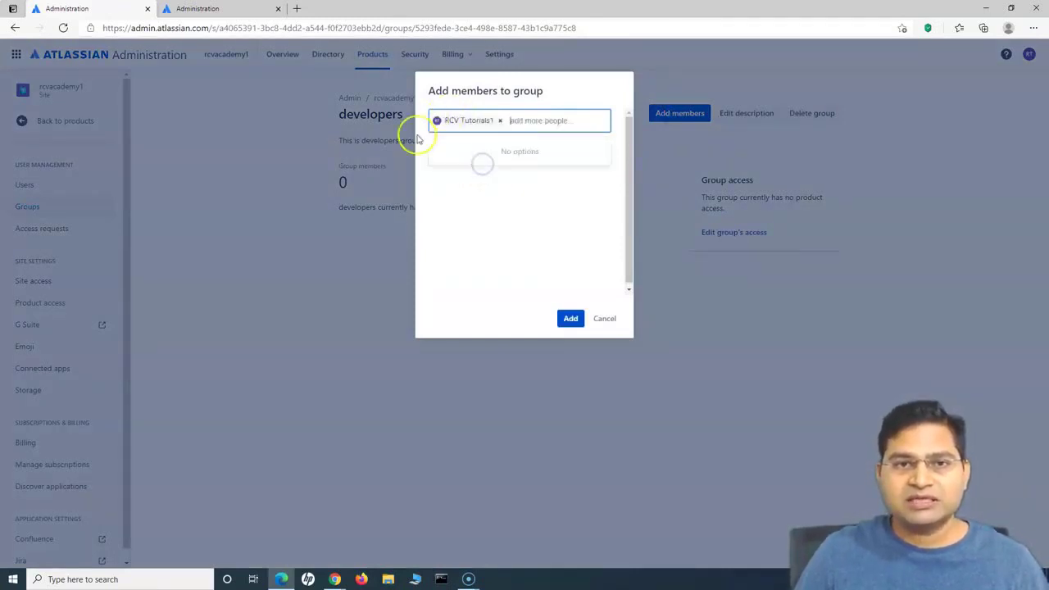
{"action": "left_click", "coordinate": [570, 321]}
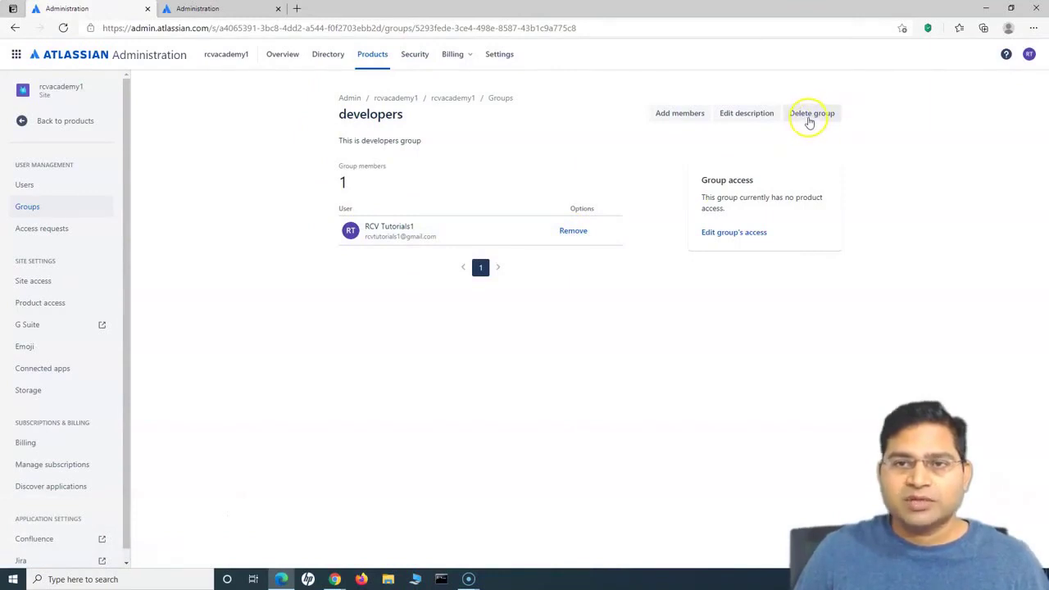
Step: Cancel the description edit, note the group lacks product access, and go to Edit group's access
{"action": "left_click", "coordinate": [744, 114]}
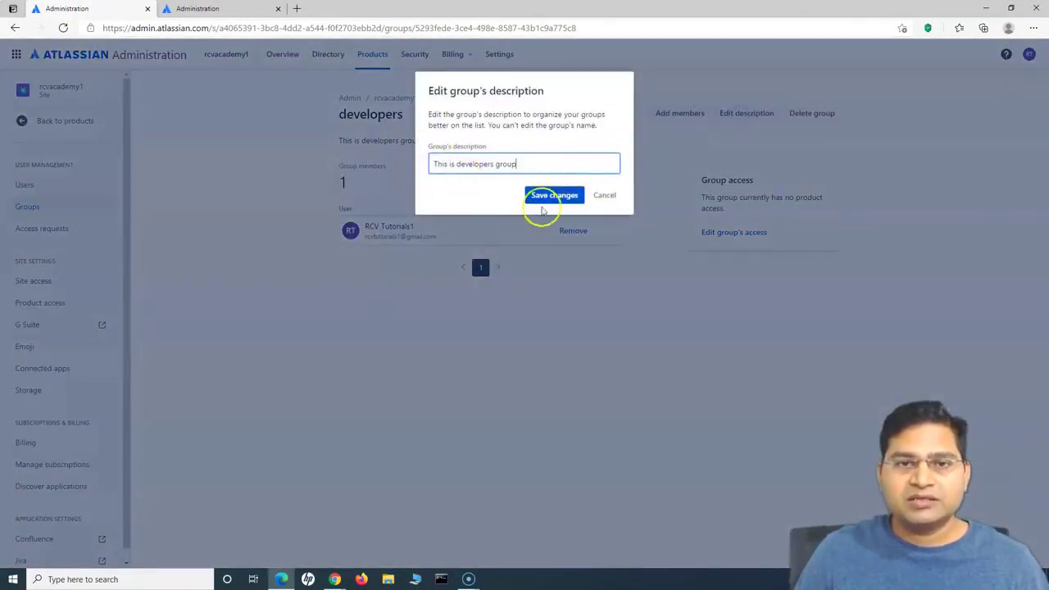
{"action": "left_click", "coordinate": [614, 198]}
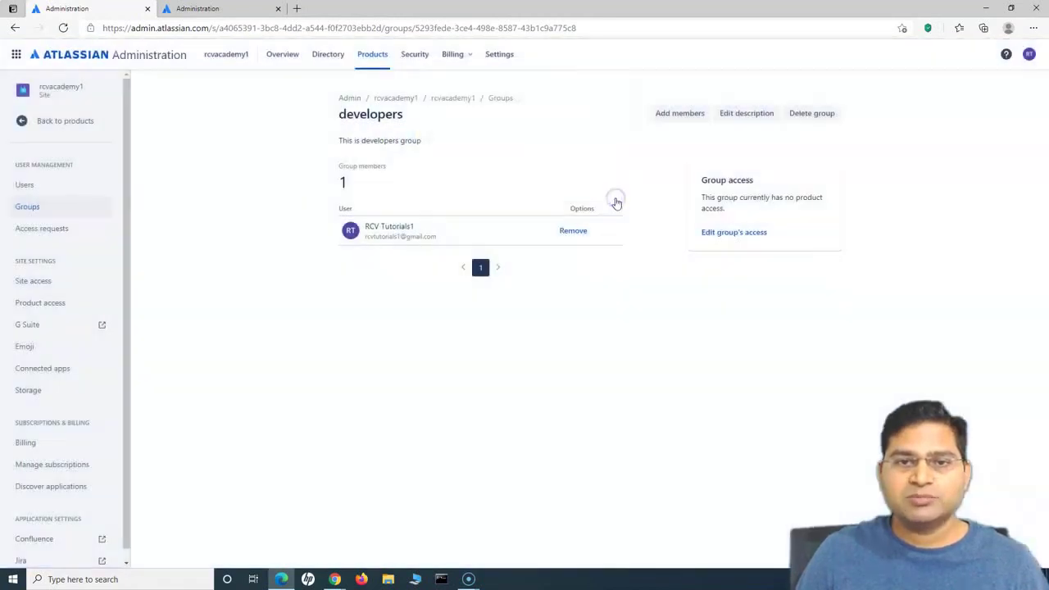
{"action": "left_click_drag", "start_coordinate": [706, 178], "coordinate": [726, 211]}
{"action": "left_click", "coordinate": [726, 210]}
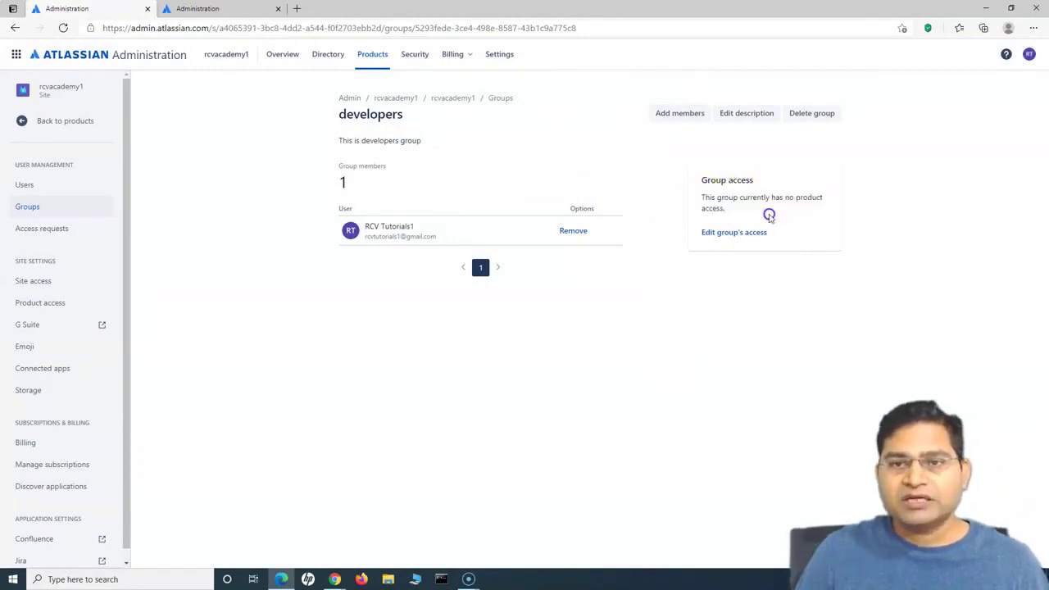
{"action": "left_click_drag", "start_coordinate": [726, 210], "coordinate": [698, 185]}
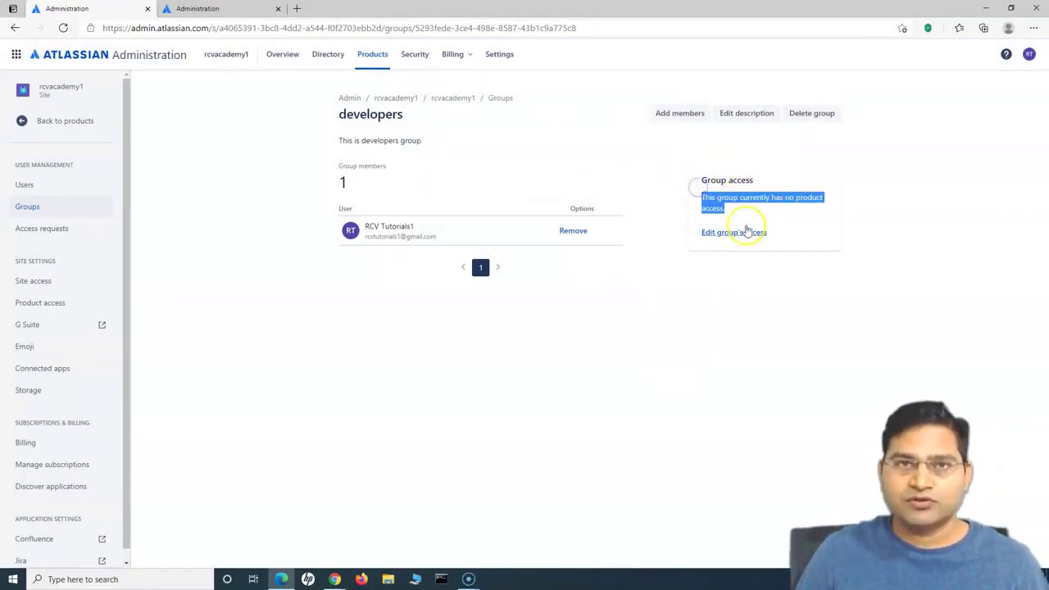
{"action": "left_click", "coordinate": [744, 215]}
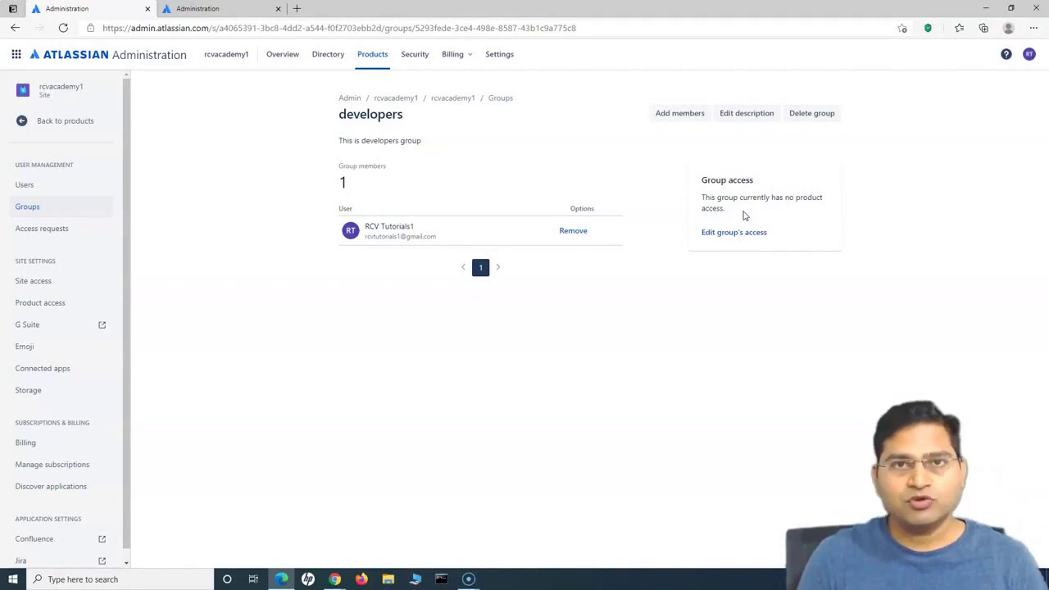
{"action": "left_click", "coordinate": [740, 233]}
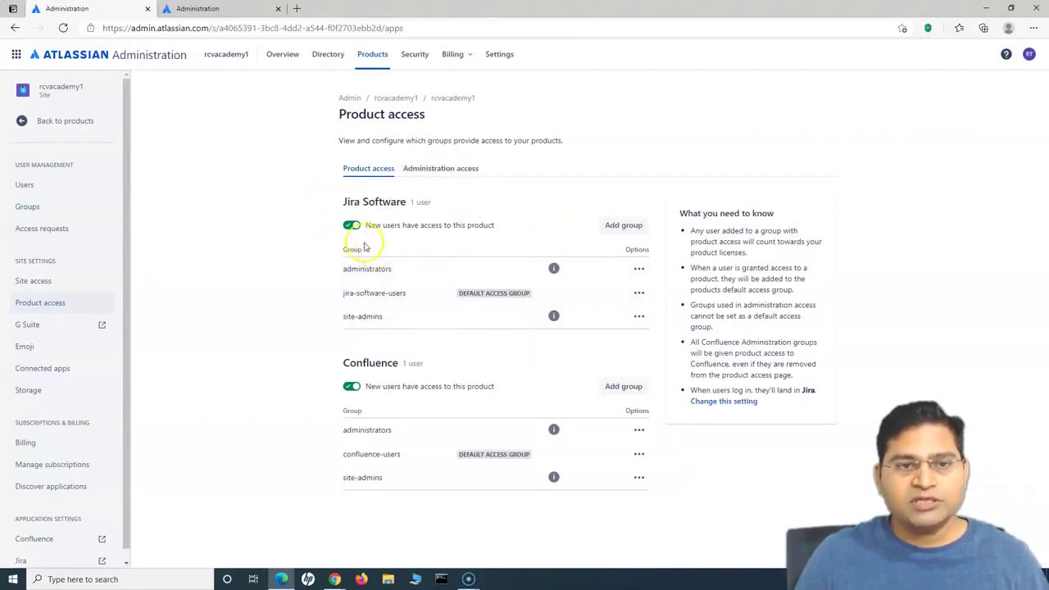
{"action": "left_click_drag", "start_coordinate": [349, 204], "coordinate": [396, 203]}
{"action": "left_click", "coordinate": [451, 202]}
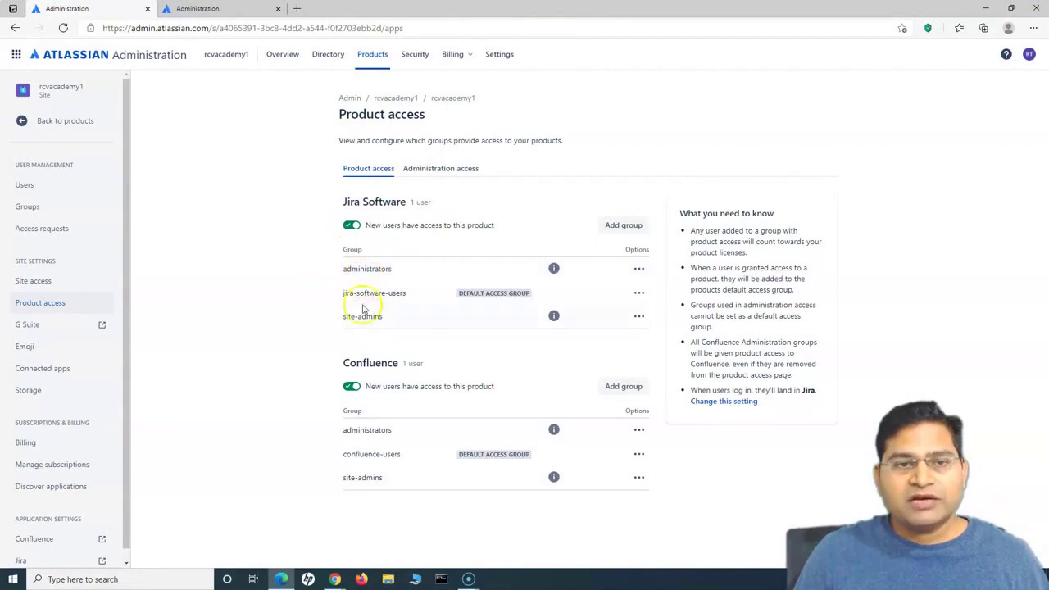
{"action": "left_click_drag", "start_coordinate": [340, 270], "coordinate": [354, 292]}
{"action": "left_click", "coordinate": [354, 292]}
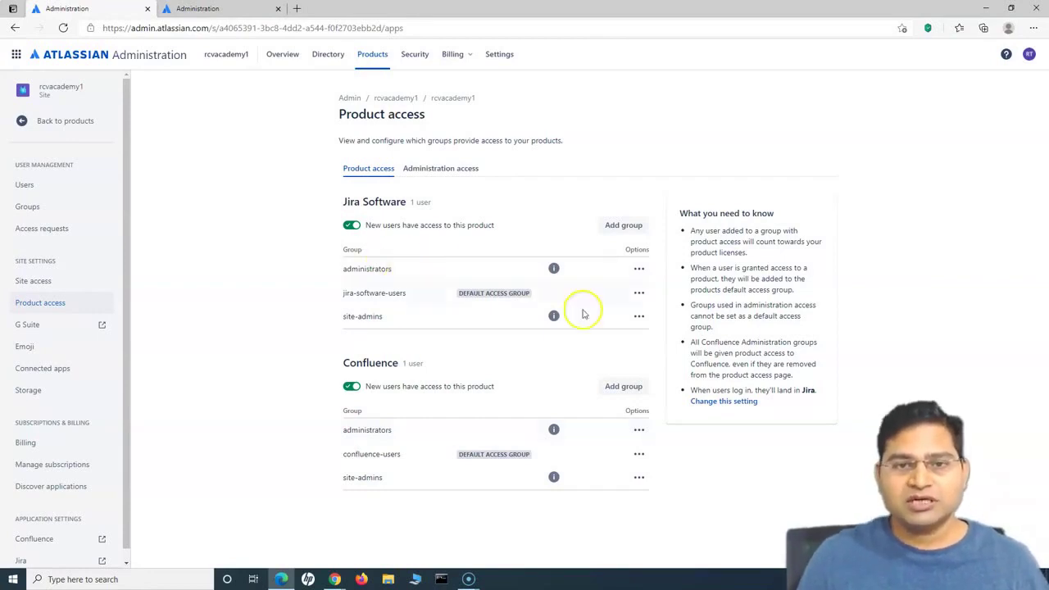
Step: Grant the developers group Confluence product access and dismiss the 'Product access updated' notice
{"action": "left_click", "coordinate": [627, 391]}
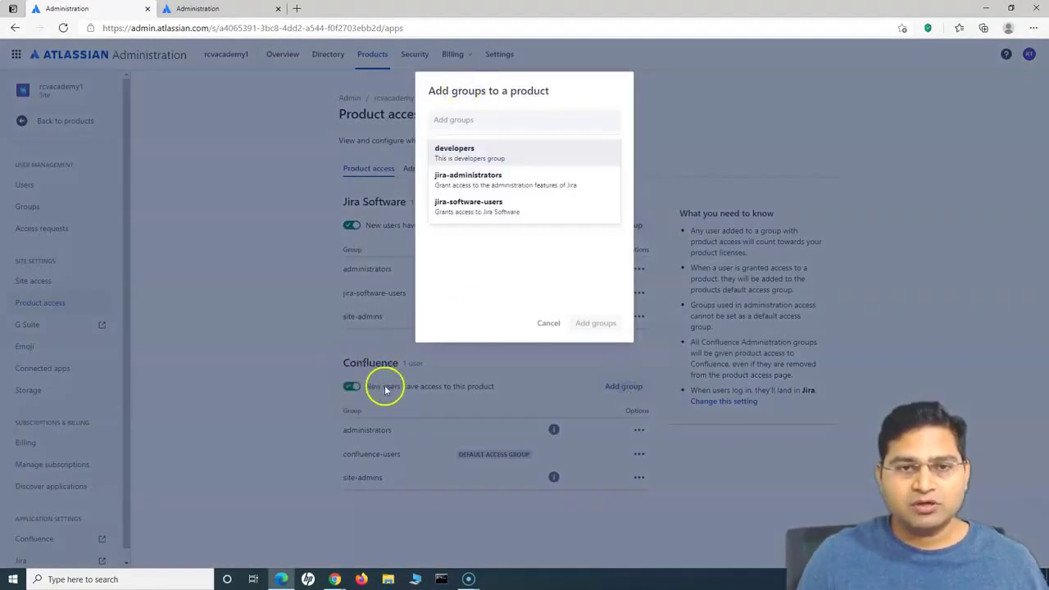
{"action": "left_click", "coordinate": [464, 155]}
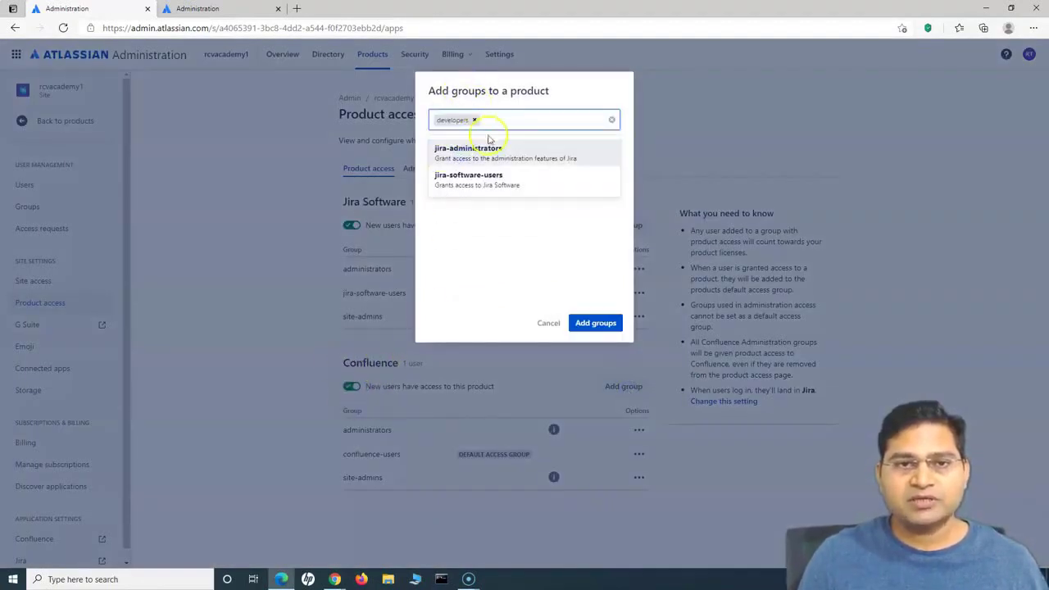
{"action": "left_click", "coordinate": [601, 325]}
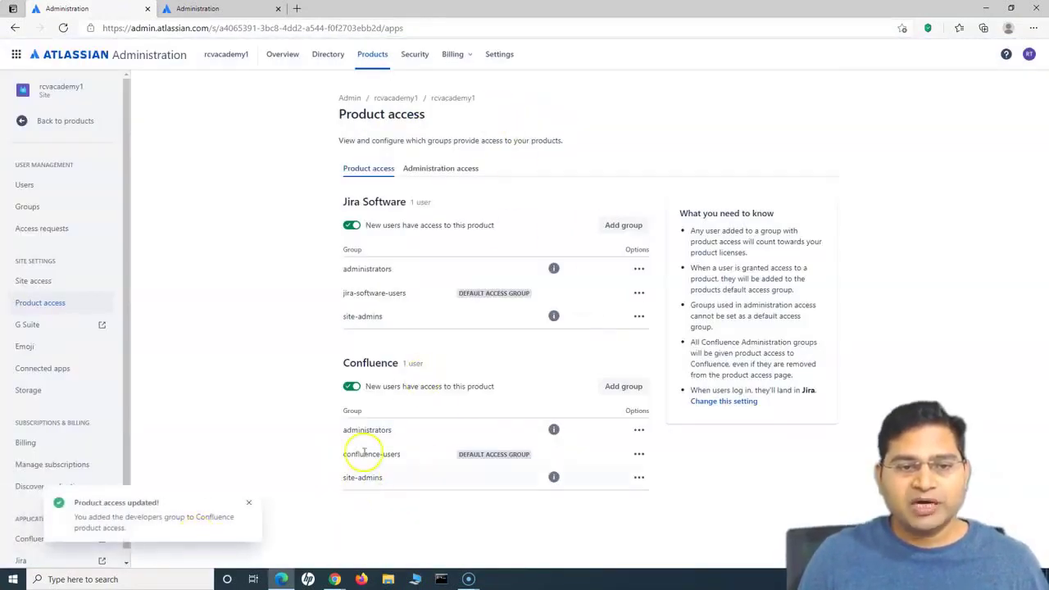
{"action": "left_click", "coordinate": [249, 503]}
Step: Reload Product access and verify developers appears with administrators, confluence-users and site-admins under Confluence
{"action": "key", "text": "F5"}
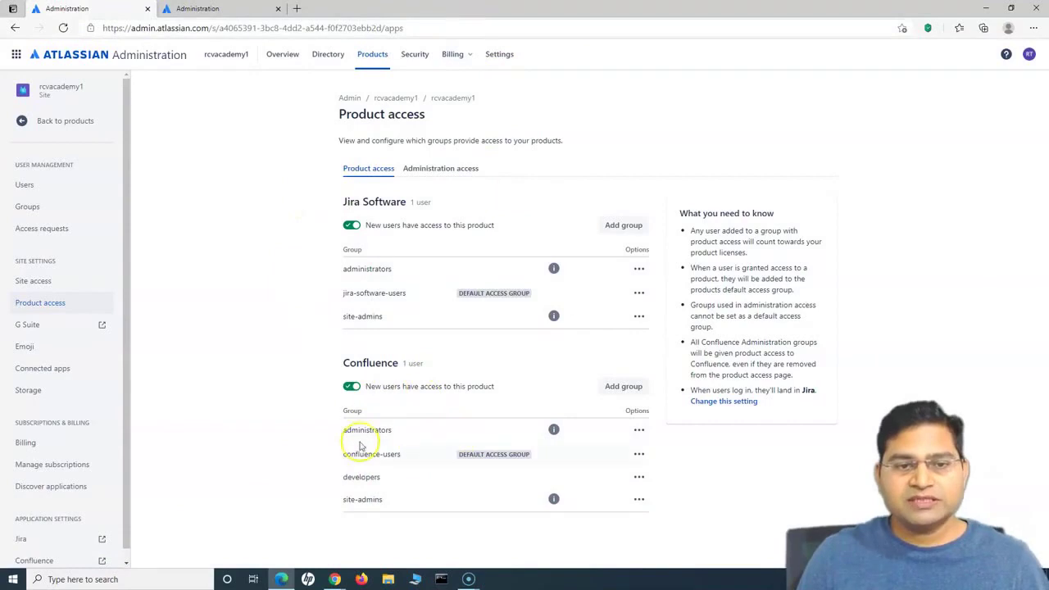
{"action": "left_click_drag", "start_coordinate": [342, 476], "coordinate": [376, 476]}
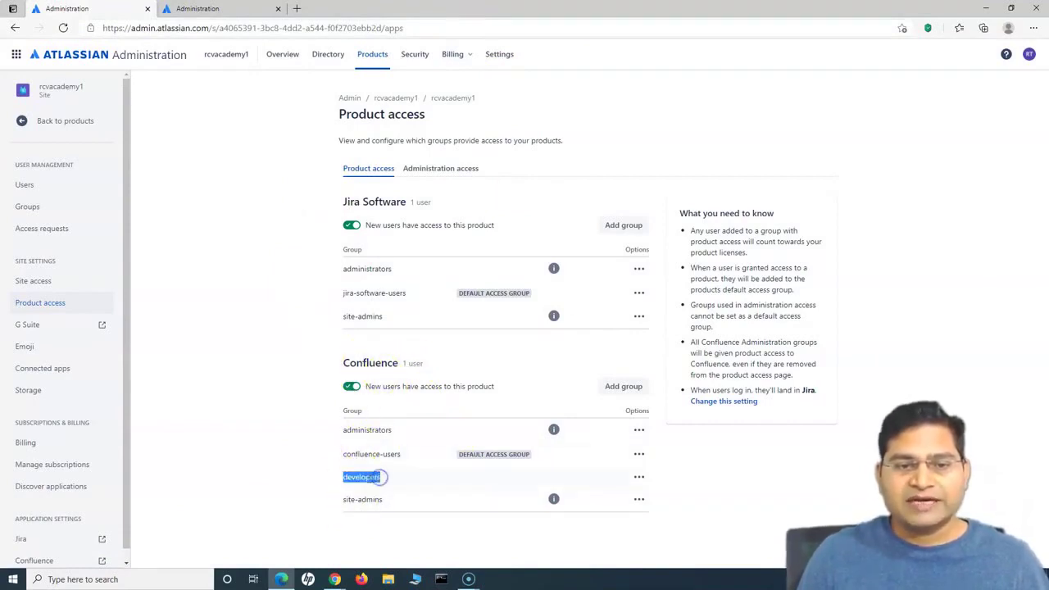
{"action": "left_click", "coordinate": [363, 478]}
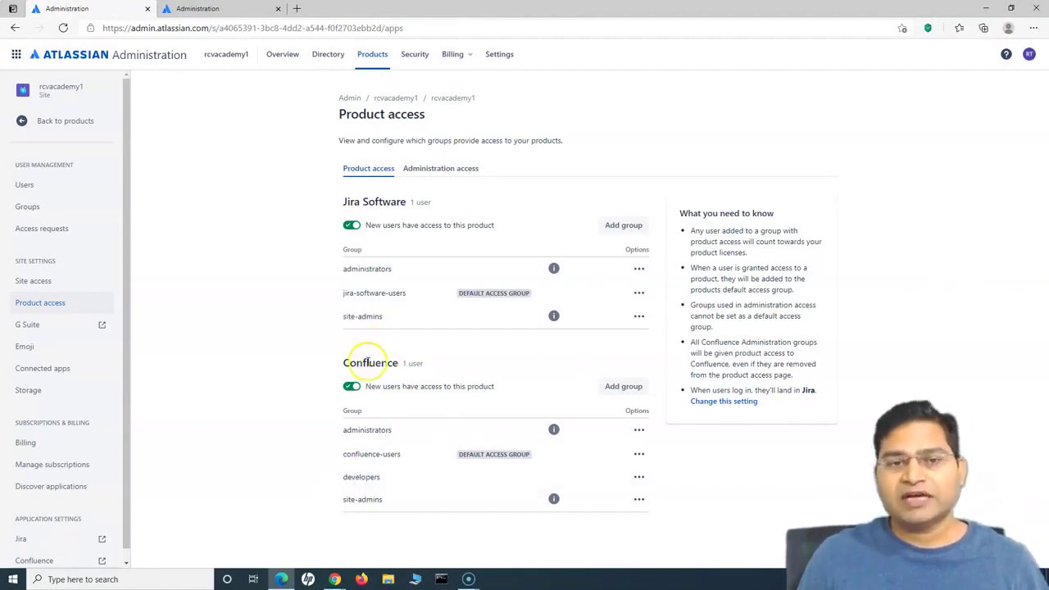
{"action": "left_click_drag", "start_coordinate": [375, 484], "coordinate": [343, 481]}
{"action": "left_click", "coordinate": [361, 478]}
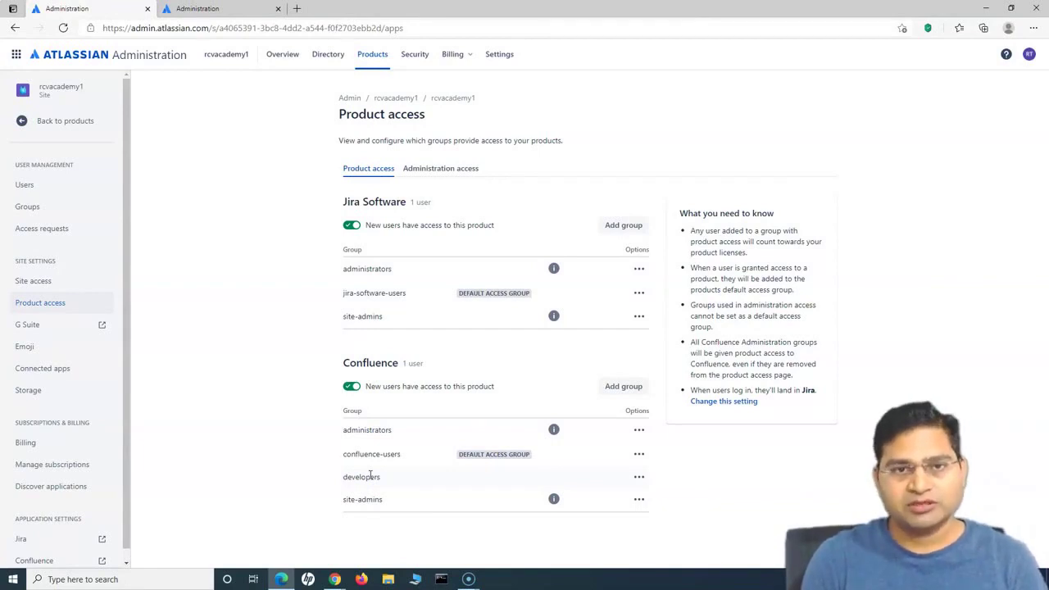
{"action": "left_click_drag", "start_coordinate": [361, 476], "coordinate": [380, 477]}
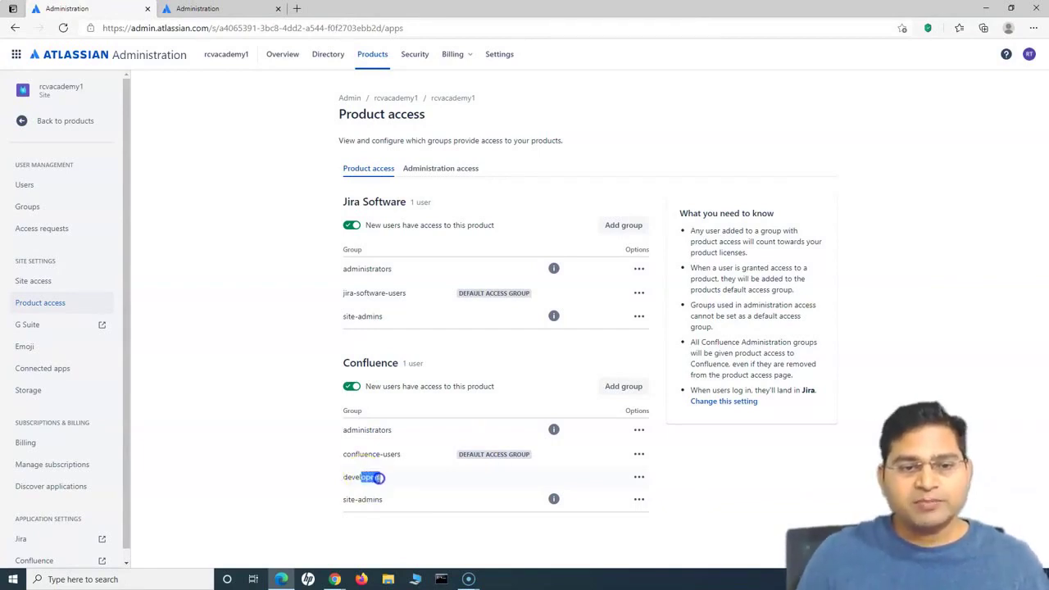